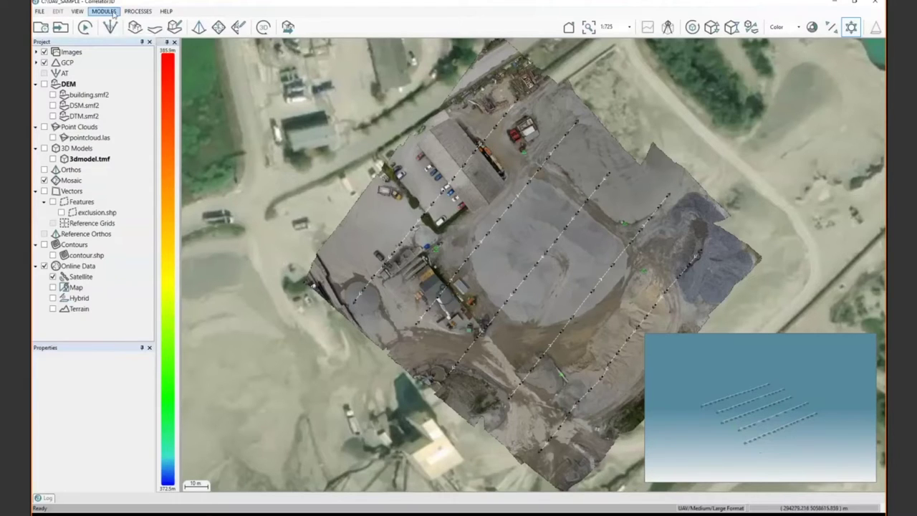
- Enter Refine IEO mode showing the GCPs and tie-point links, and bring up bundle adjustment settings
left_click(111, 27)
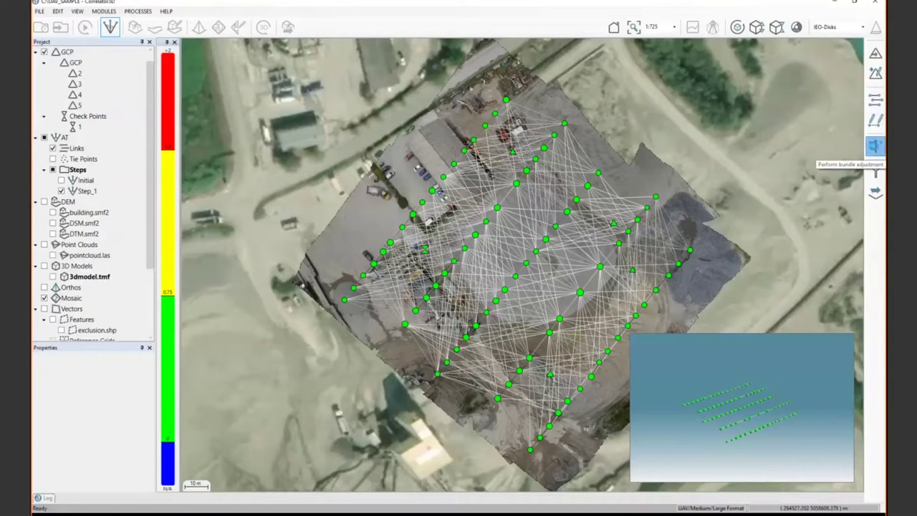
left_click(875, 146)
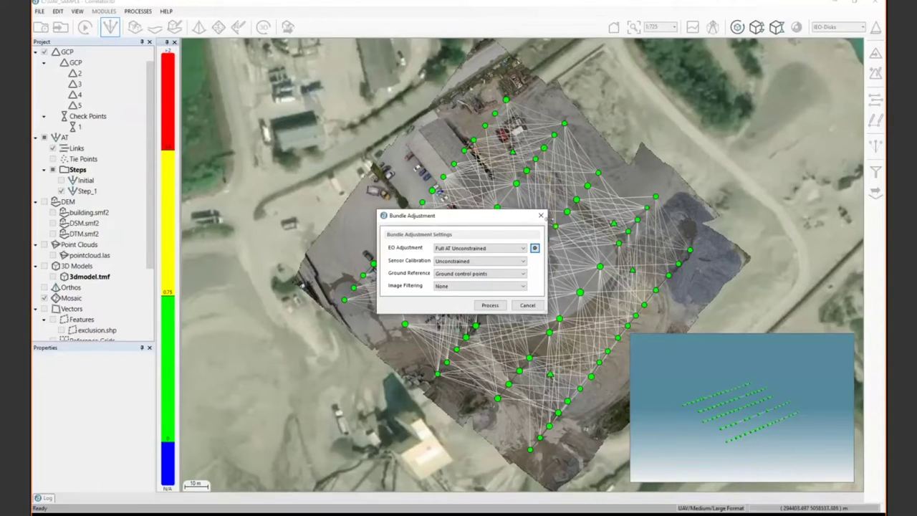
- Dismiss the Bundle Adjustment dialog and display the Step_1 Quality Report
left_click(541, 215)
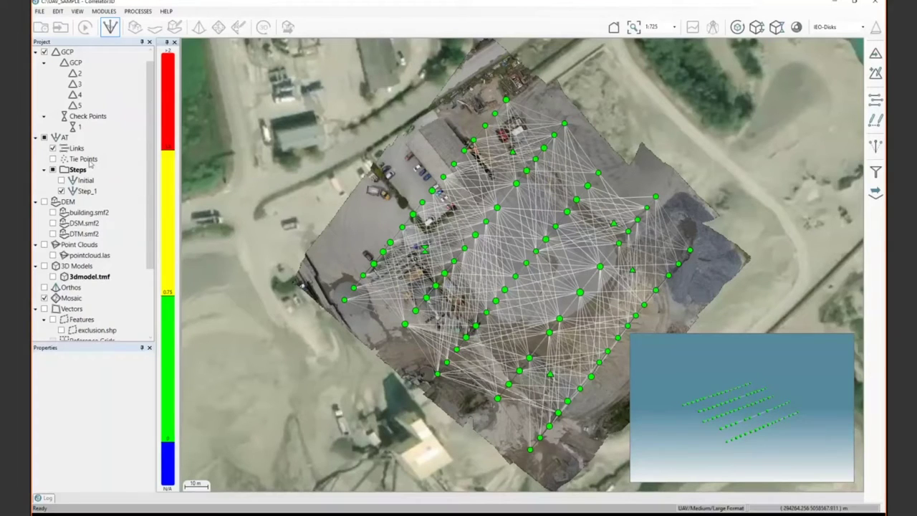
left_click(129, 191)
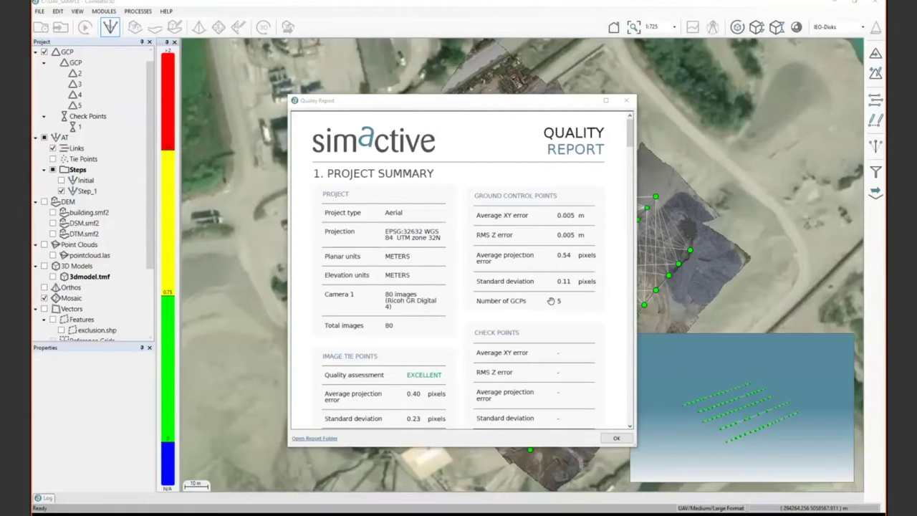
- Read the Quality Report down to the Detailed Error table (GCP errors ≤0.012 m), then close it
scroll(502, 309, "down", 1)
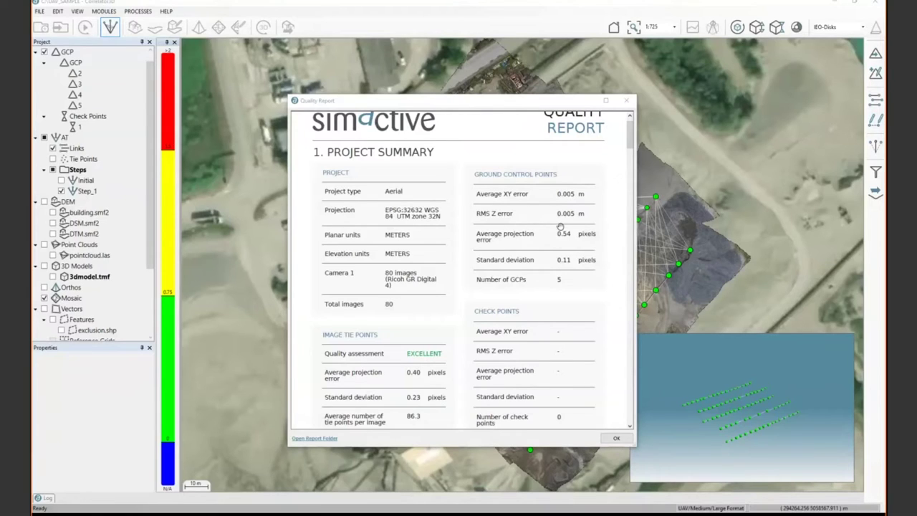
scroll(561, 226, "down", 3)
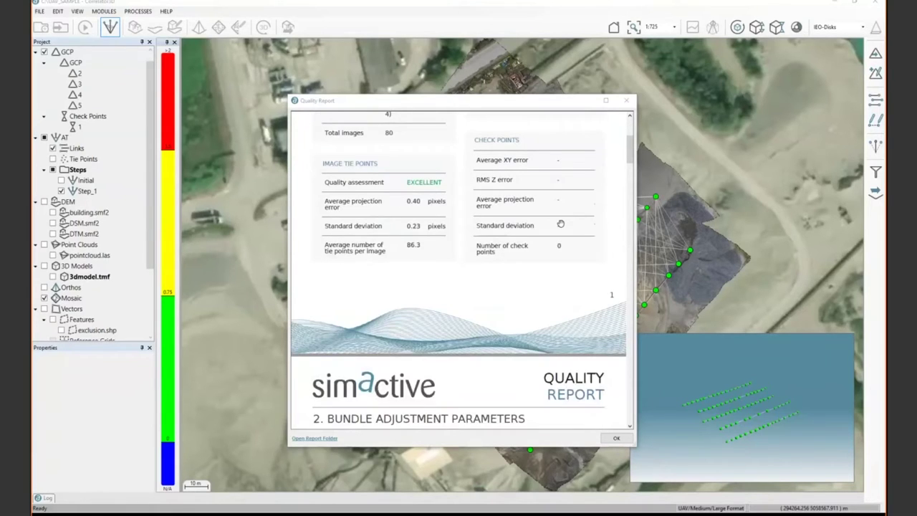
scroll(556, 229, "down", 7)
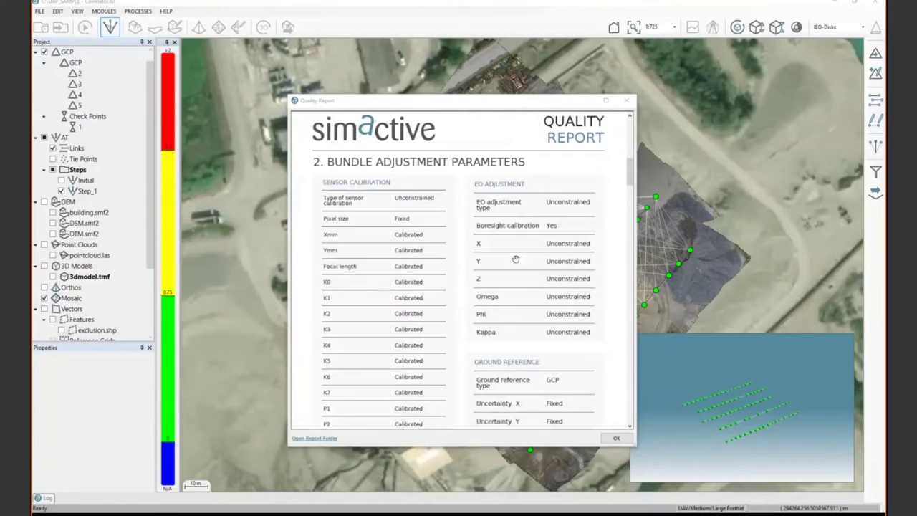
scroll(516, 258, "down", 1)
scroll(516, 257, "down", 3)
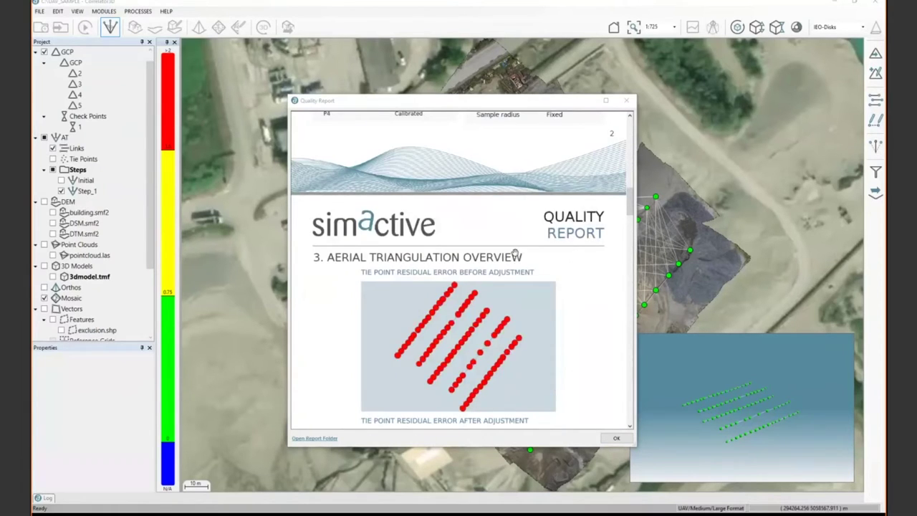
scroll(499, 301, "down", 2)
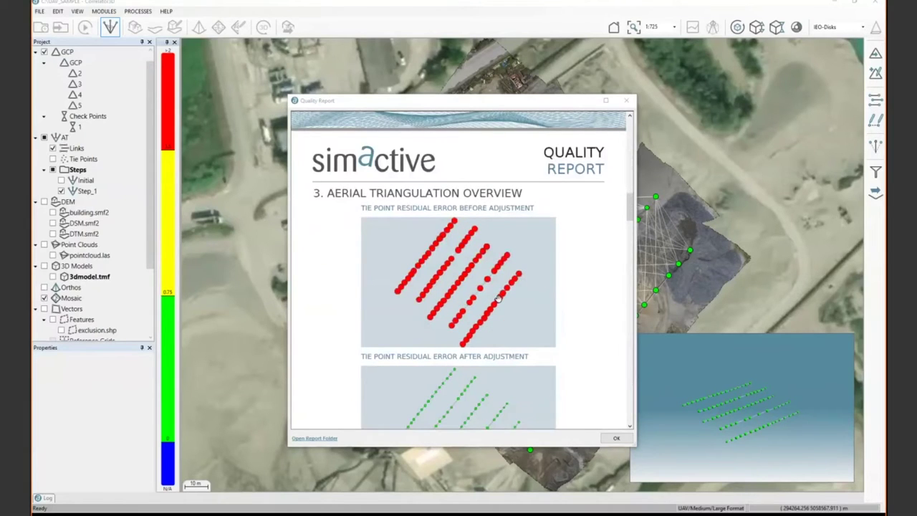
scroll(497, 298, "down", 3)
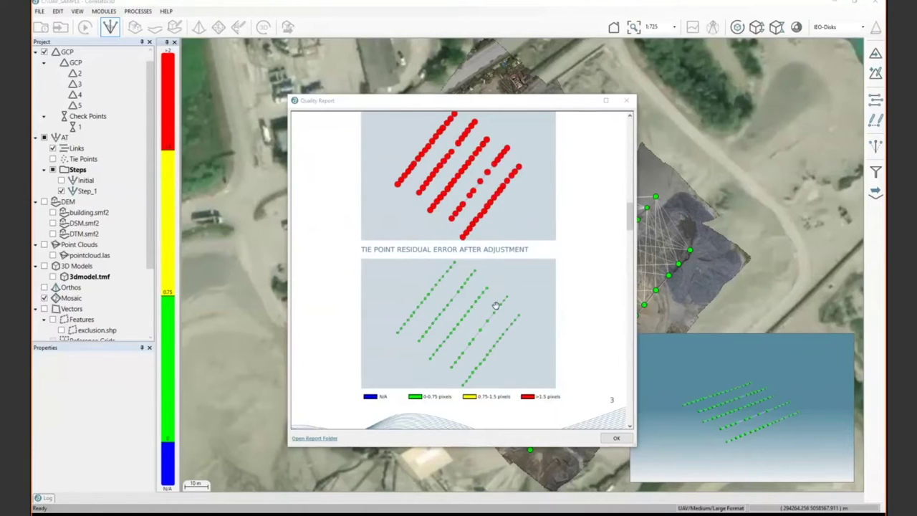
left_click_drag(629, 218, 629, 351)
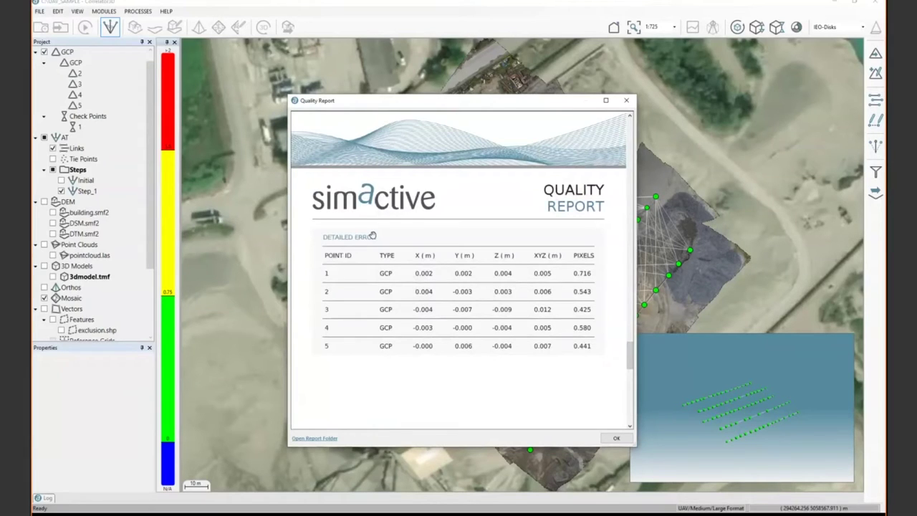
mouse_move(494, 142)
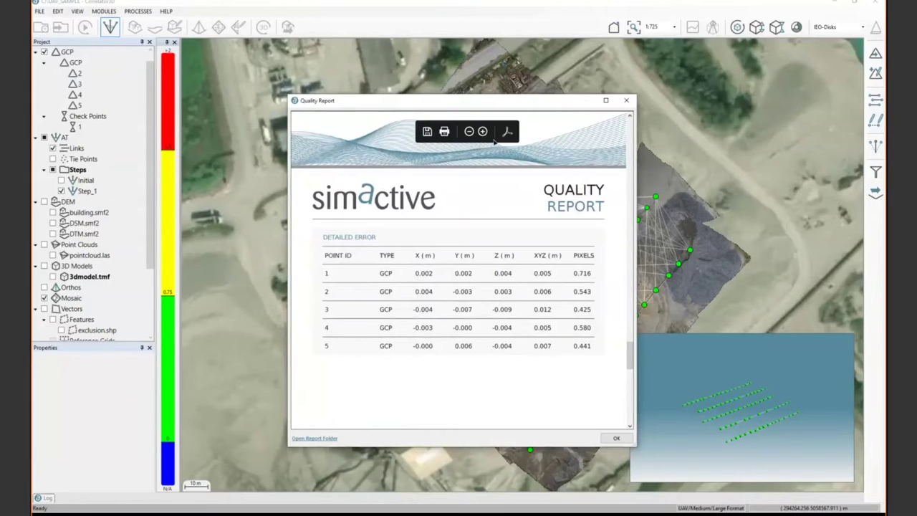
left_click(625, 101)
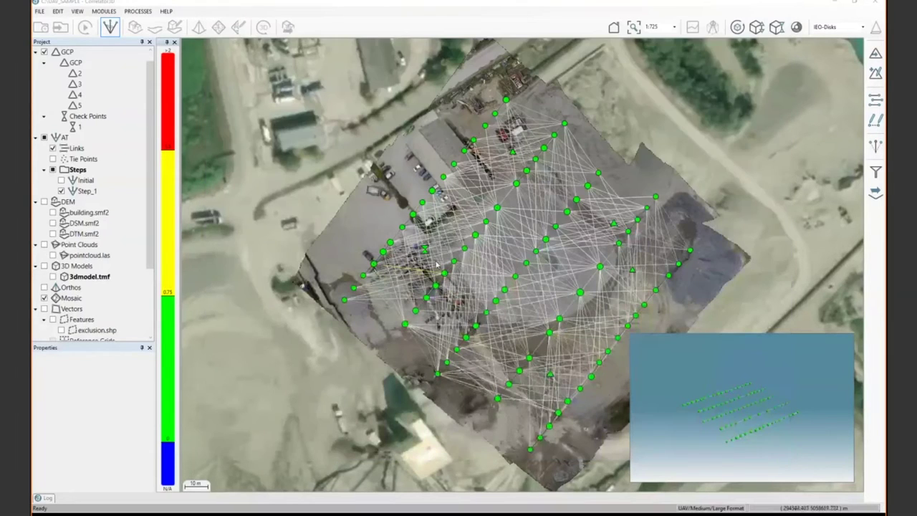
- Switch to the PowerPoint aerotriangulation training slideshow
key("alt+Tab")
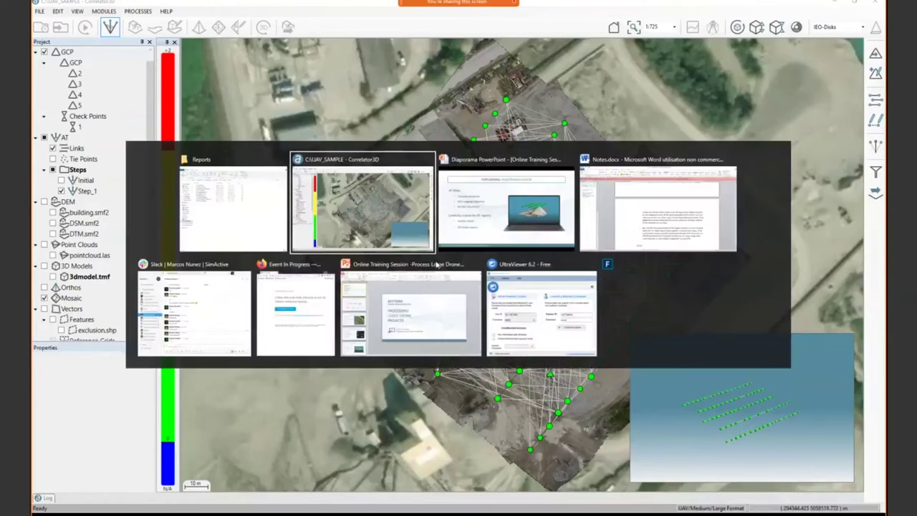
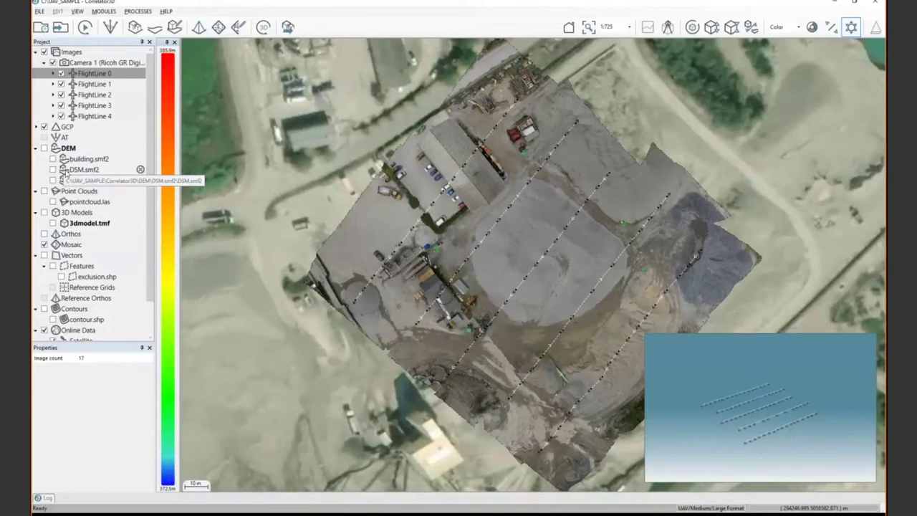
- Check DSM.smf2 as the elevation model and review the Orthorectification settings
left_click(52, 169)
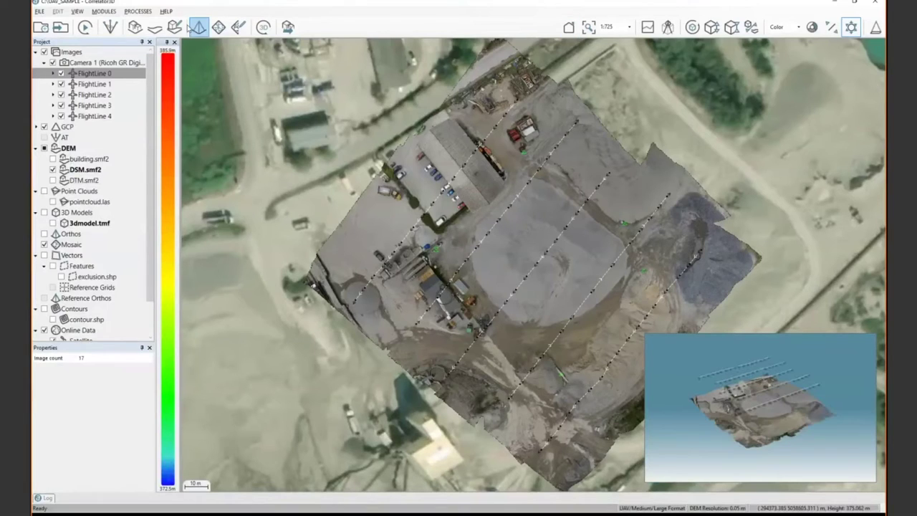
left_click(198, 29)
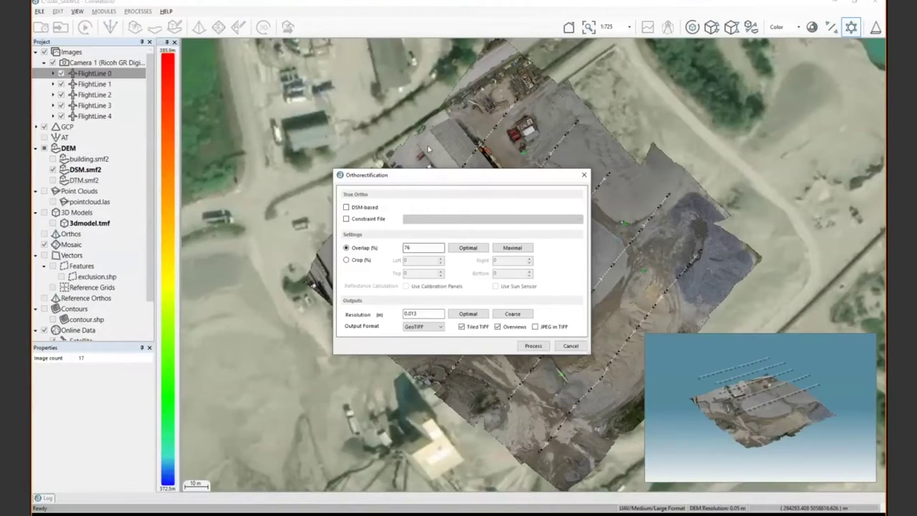
left_click(584, 175)
- Switch the elevation model to DTM.smf2 and recheck the Orthorectification settings
left_click(52, 202)
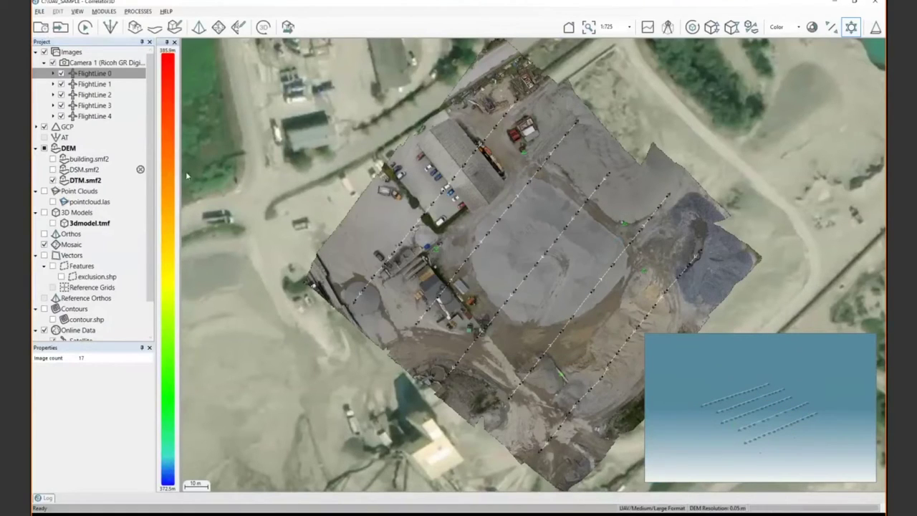
left_click(198, 27)
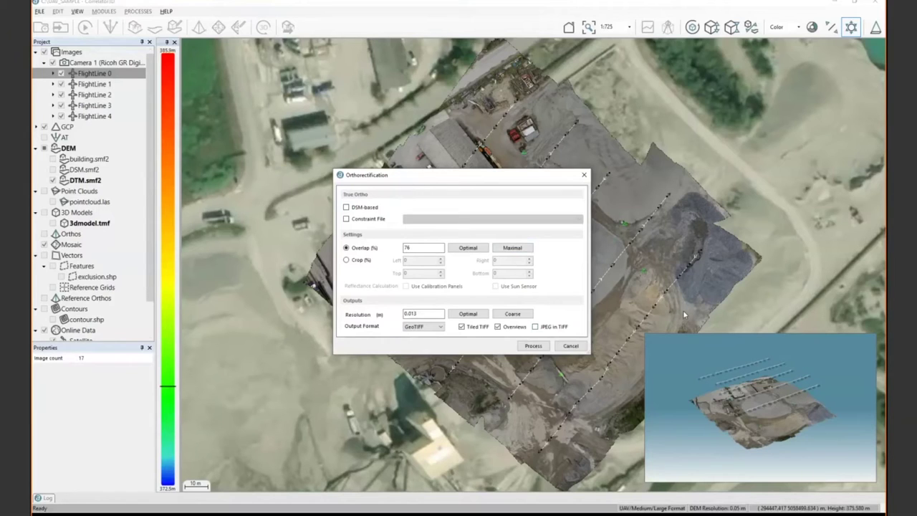
left_click(584, 176)
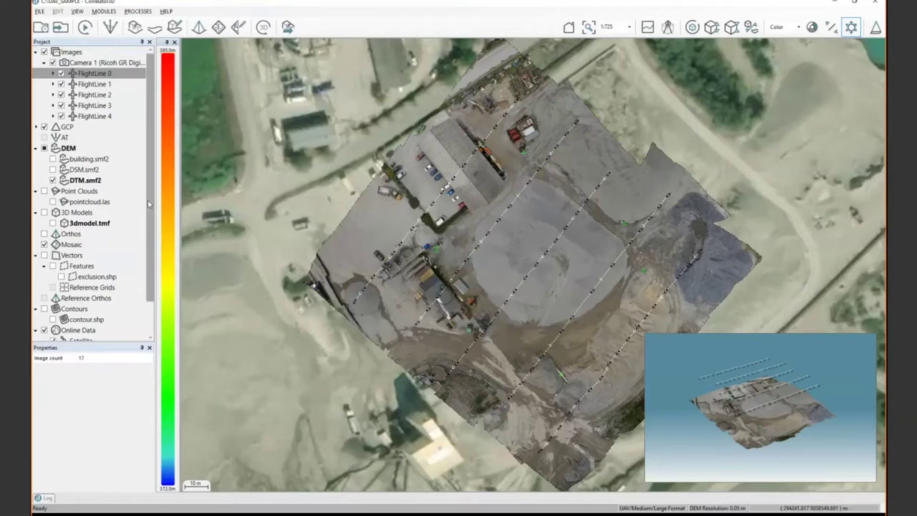
- Load the Orthos layer with its 80 orthorectified images and hide the Mosaic layer
left_click(45, 234)
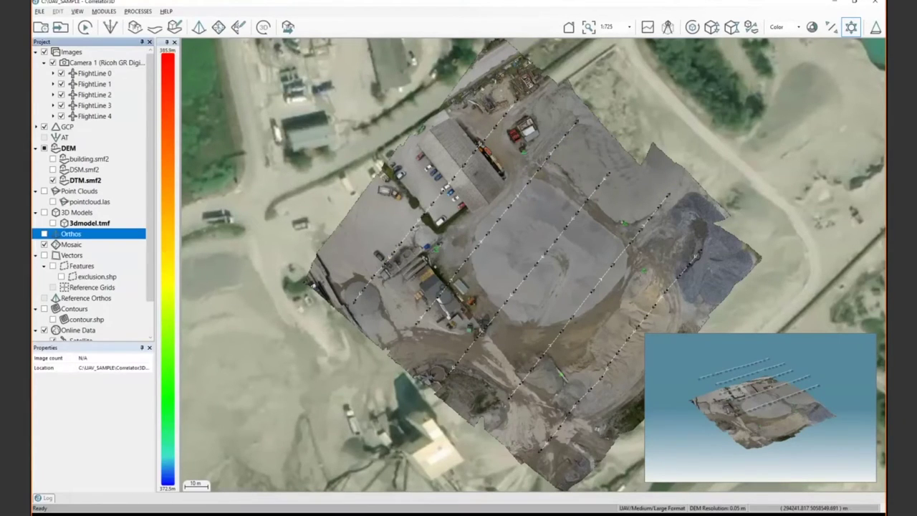
left_click(492, 291)
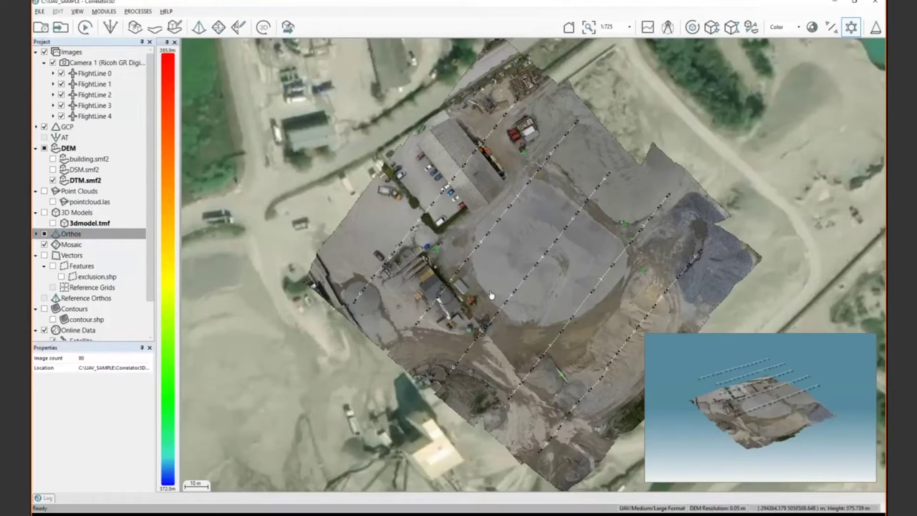
left_click(45, 245)
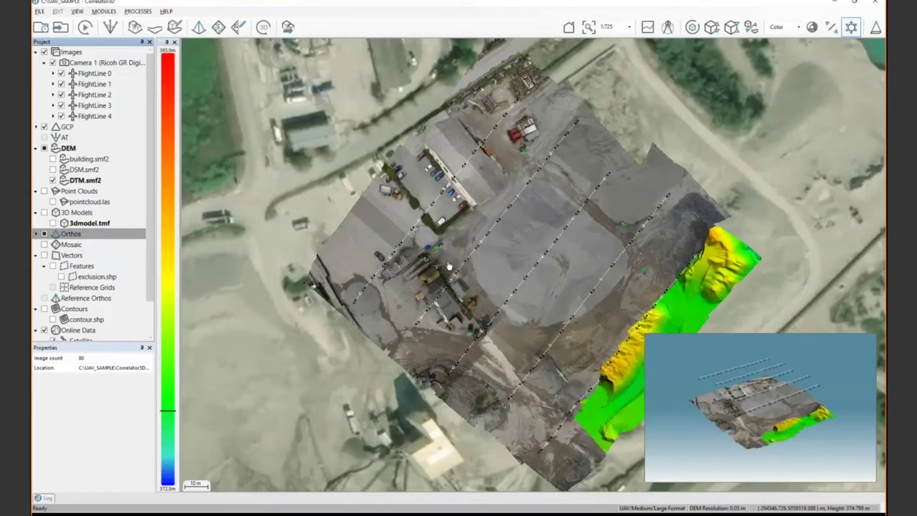
- Open the Correlator3D project folder in File Explorer
left_click(72, 235)
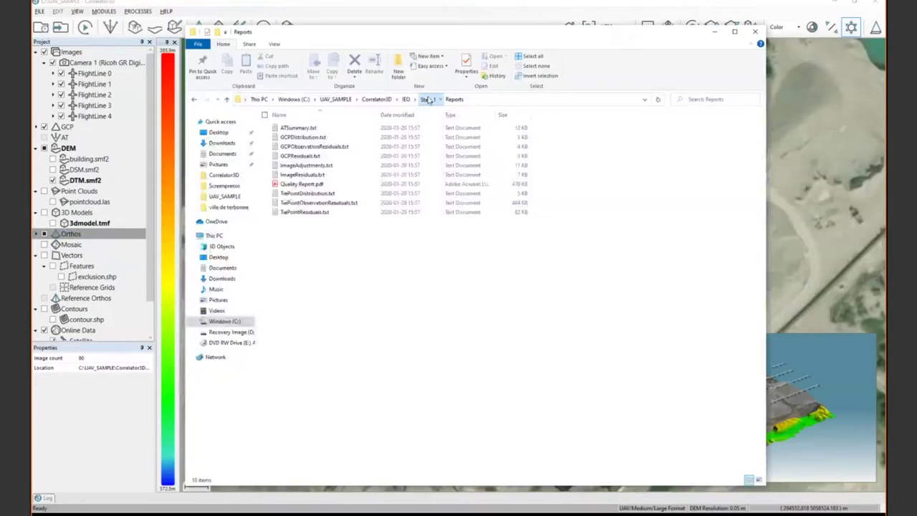
left_click(428, 99)
left_click(377, 99)
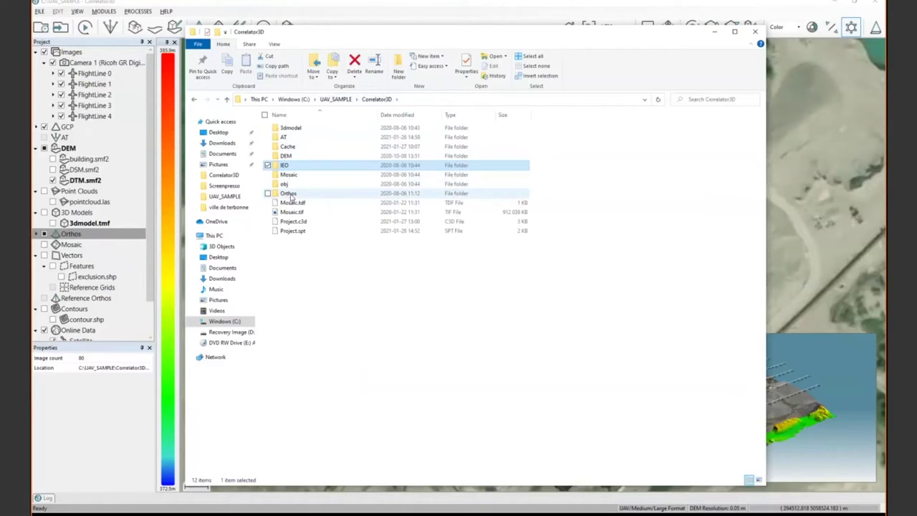
- Browse the Orthos folder's ORM and TIF files, return to the project folder, and minimize Explorer
double_click(290, 193)
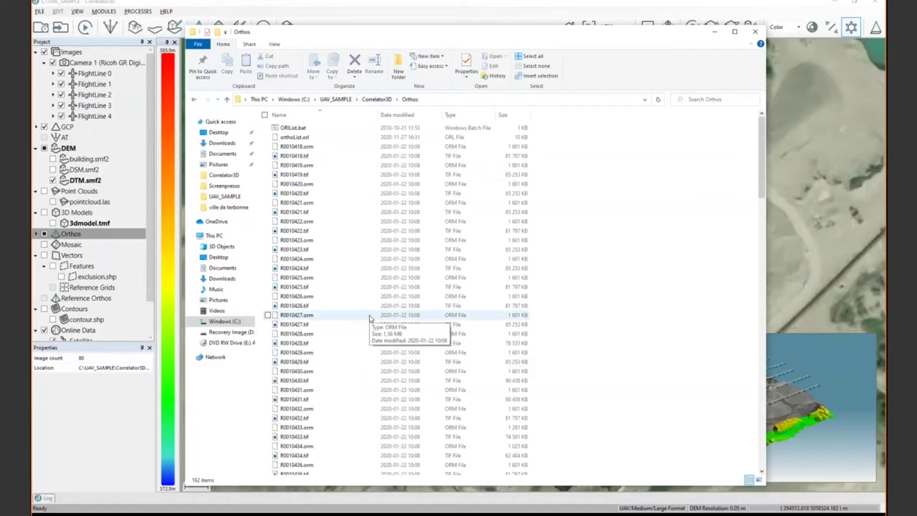
left_click(376, 100)
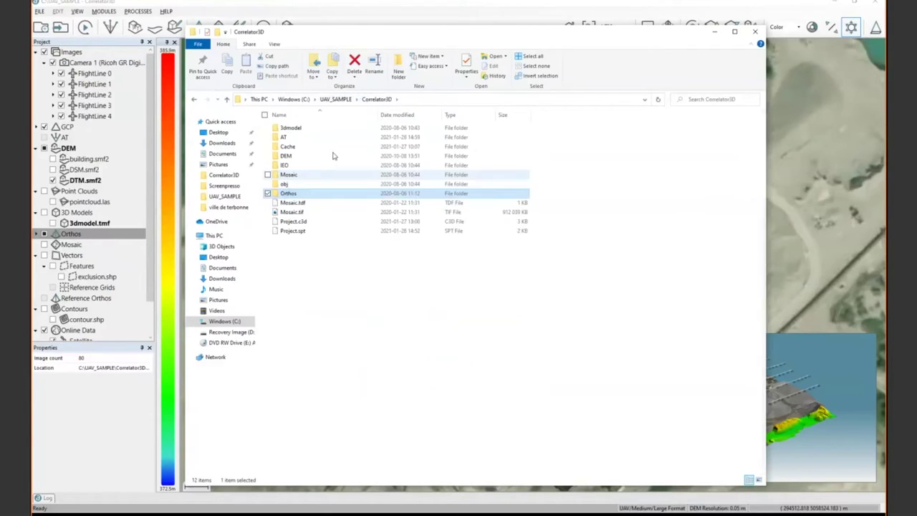
left_click(714, 32)
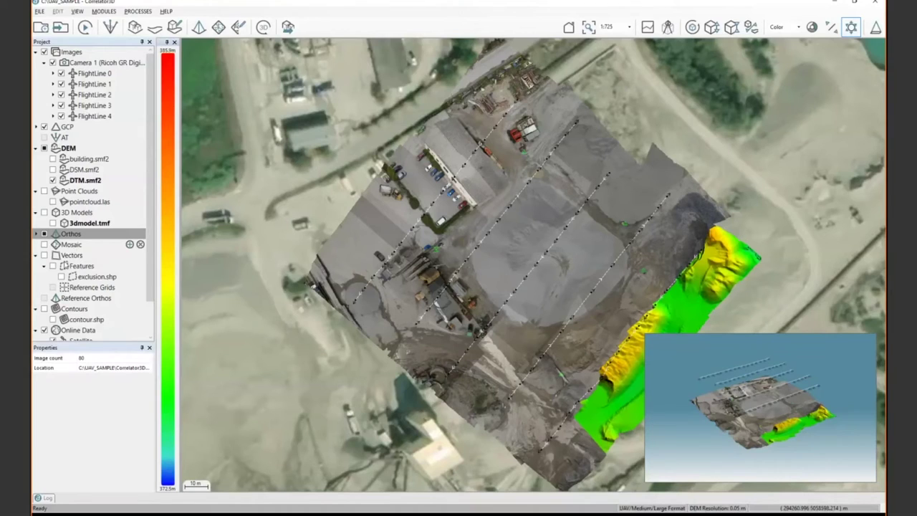
- Show the 'Producing Othomosaics' PowerPoint slide, then switch back to Correlator3D
mouse_move(140, 201)
key("alt+Tab")
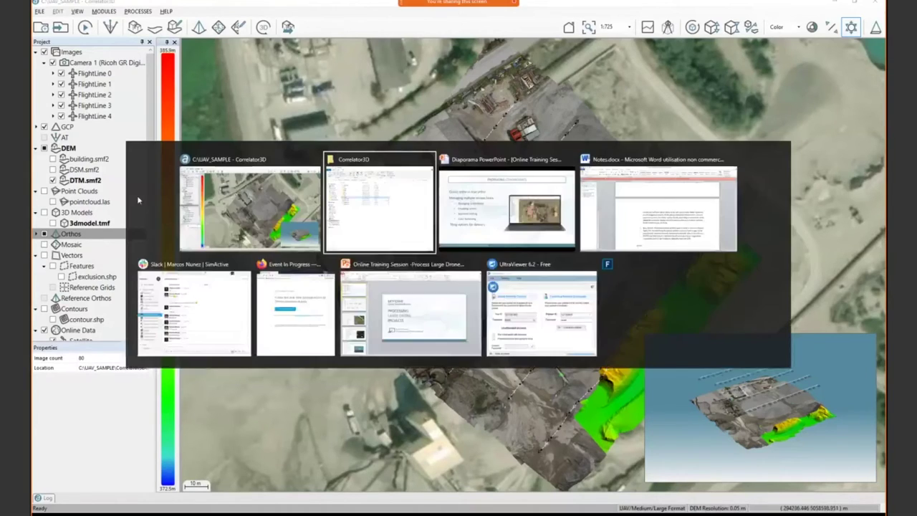
key("alt+Tab")
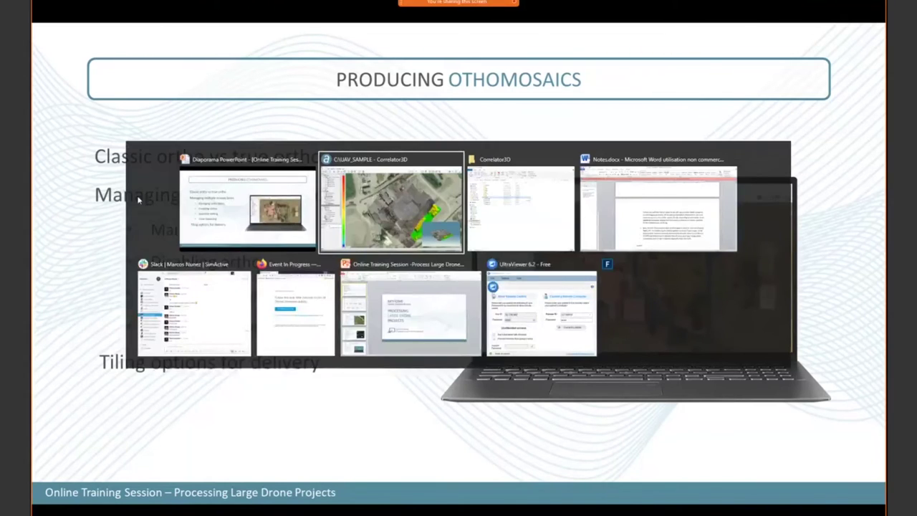
key("alt+Tab")
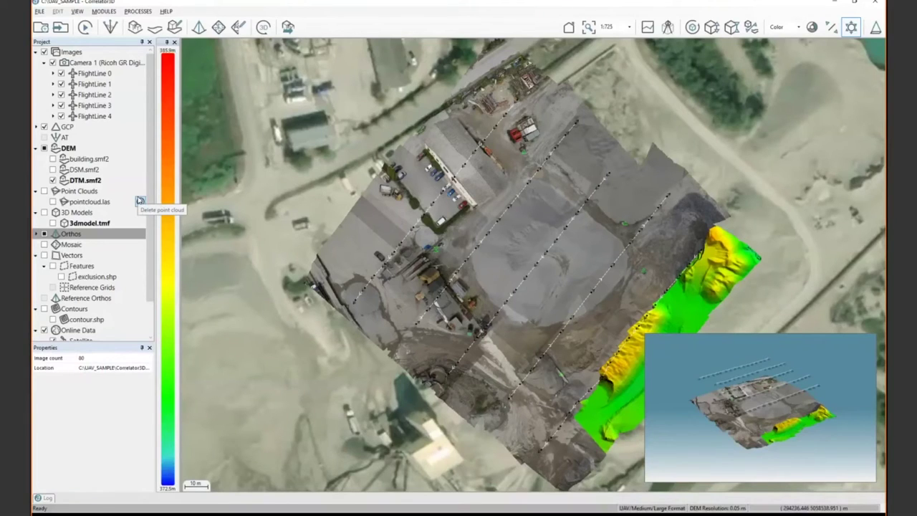
- Start mosaic editing to create the Block00 block and pan the map to recentre it
left_click(238, 26)
left_click(493, 290)
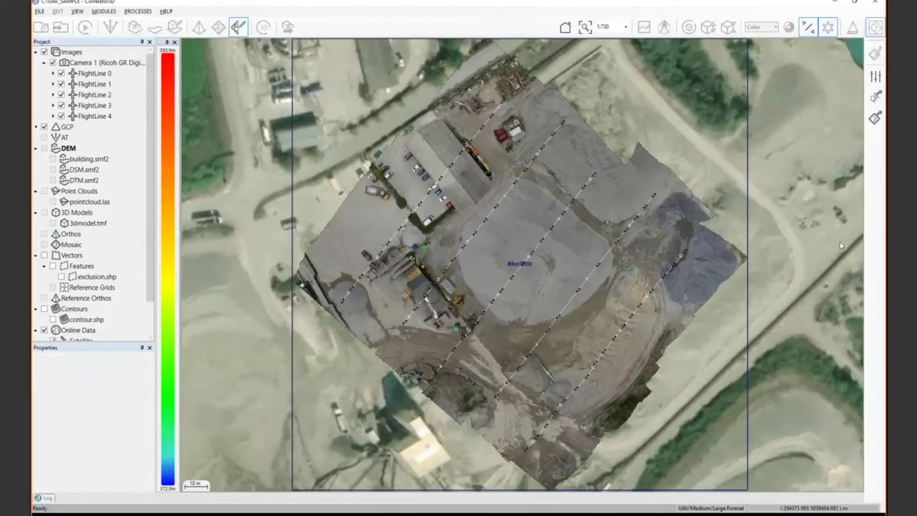
left_click_drag(456, 214, 432, 223)
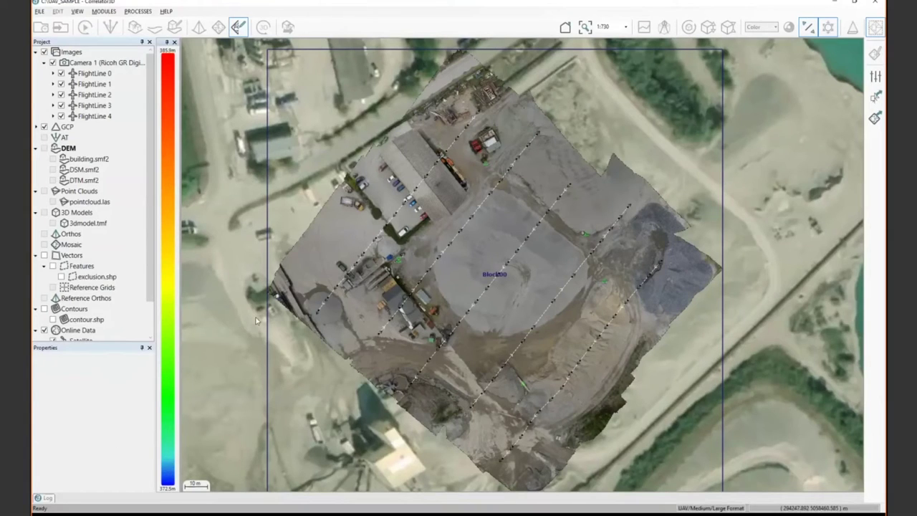
- Review the GeoTIFF Mosaic Export dialog, then return to the 'Producing Othomosaics' slide
left_click(875, 118)
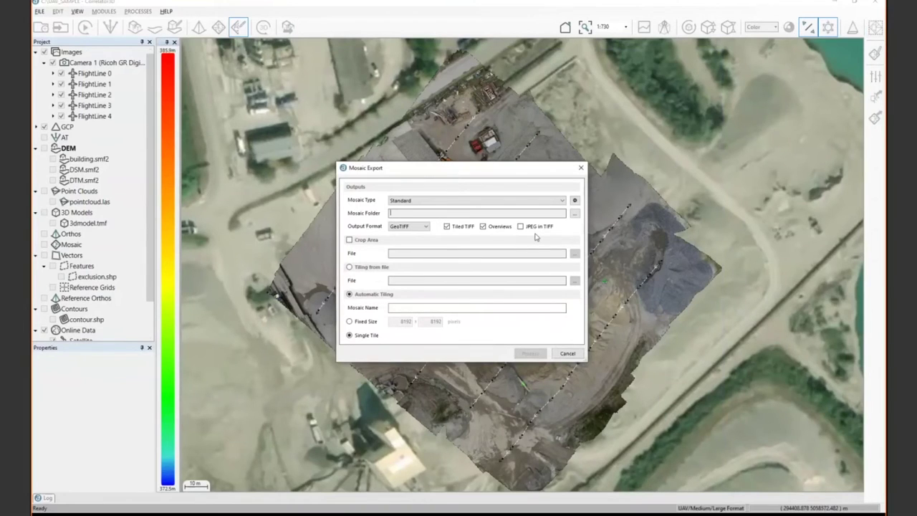
key("alt+Tab")
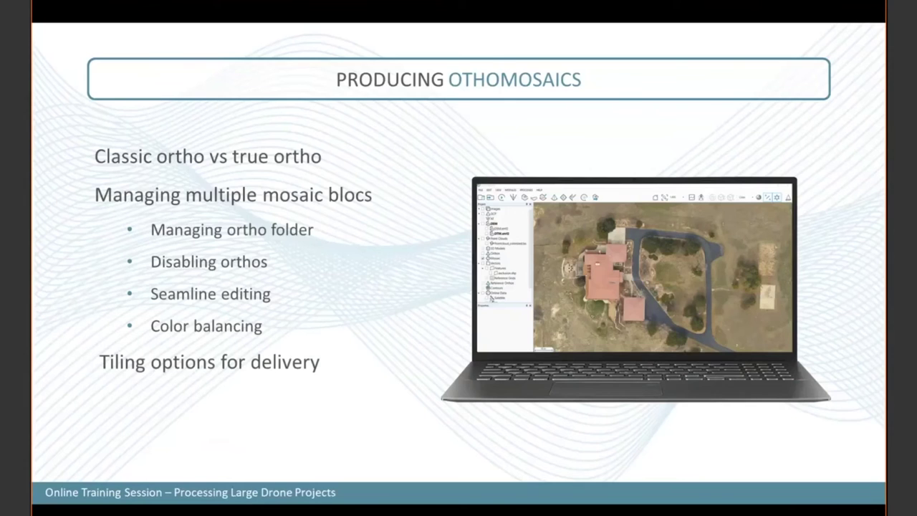